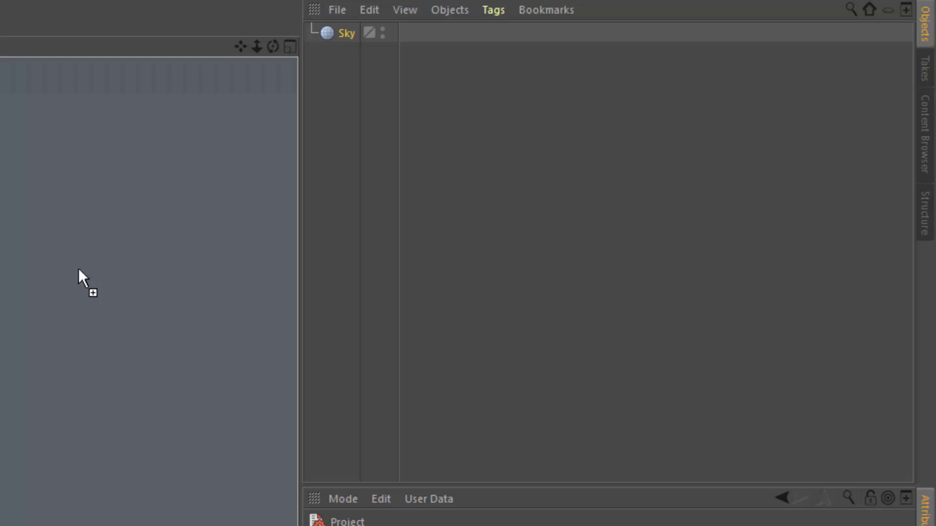
Apply the Env material to the Sky object and orbit the view up toward the sky.
left_click_drag(80, 274, 326, 29)
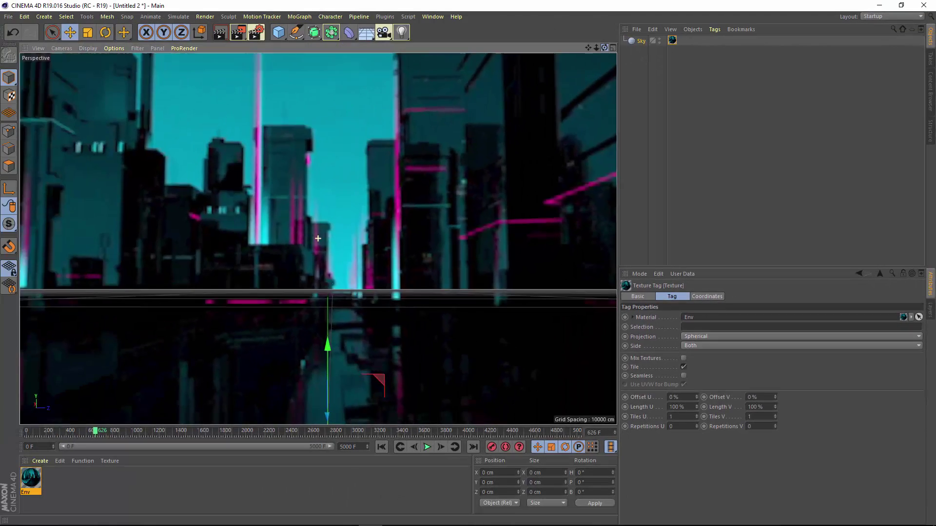
left_click_drag(556, 49, 318, 238)
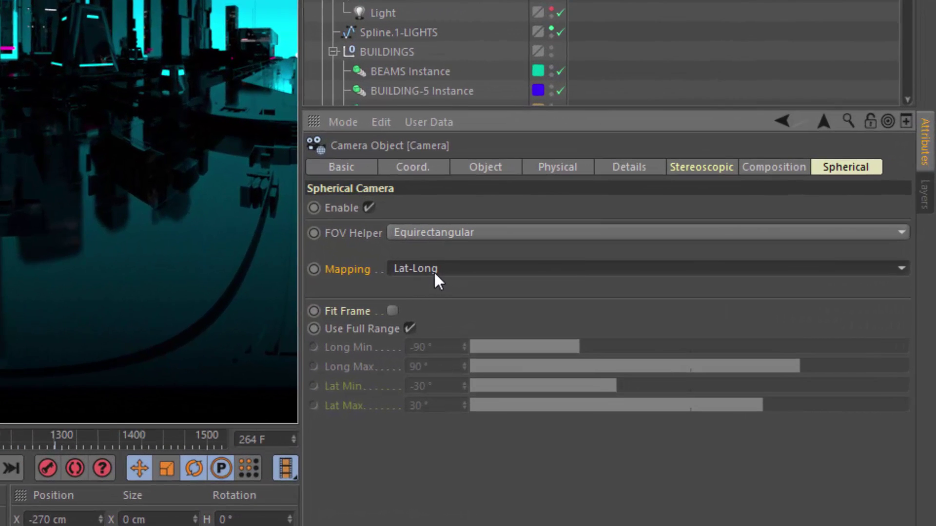
Cycle the camera mapping through Cube Map (string) and Cube Map (cross), ending on Cube Map (3x2).
left_click(434, 271)
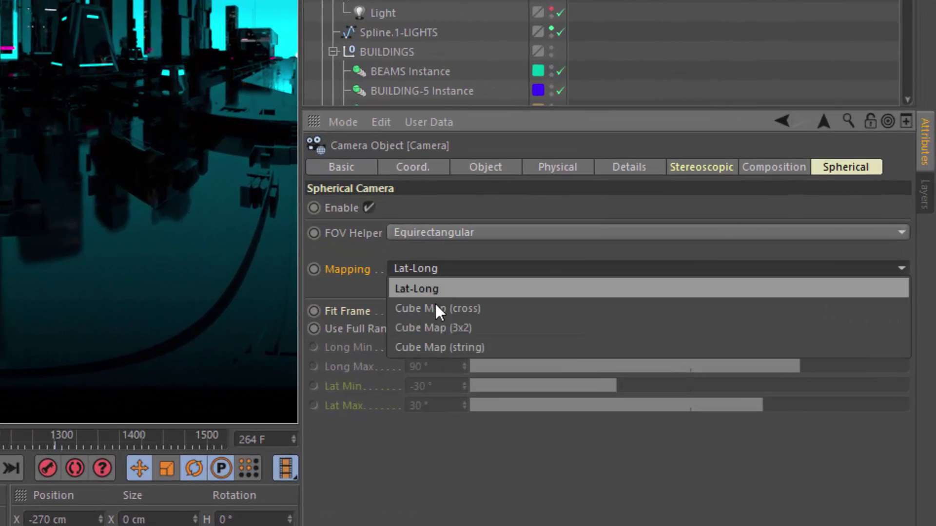
left_click(440, 348)
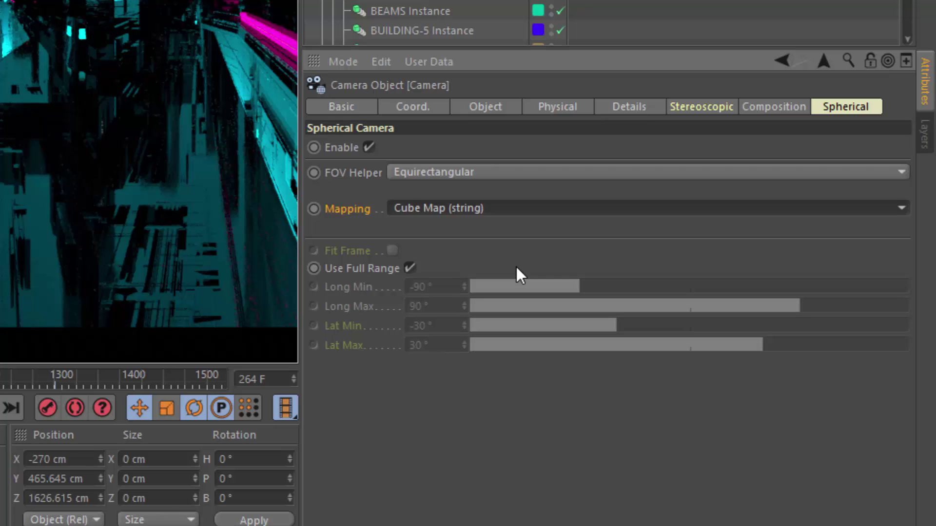
left_click(517, 214)
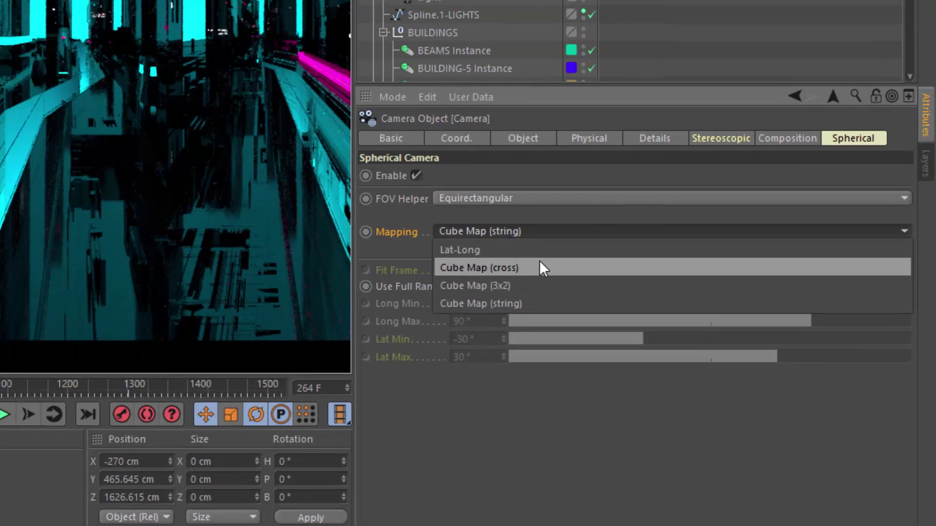
left_click(539, 266)
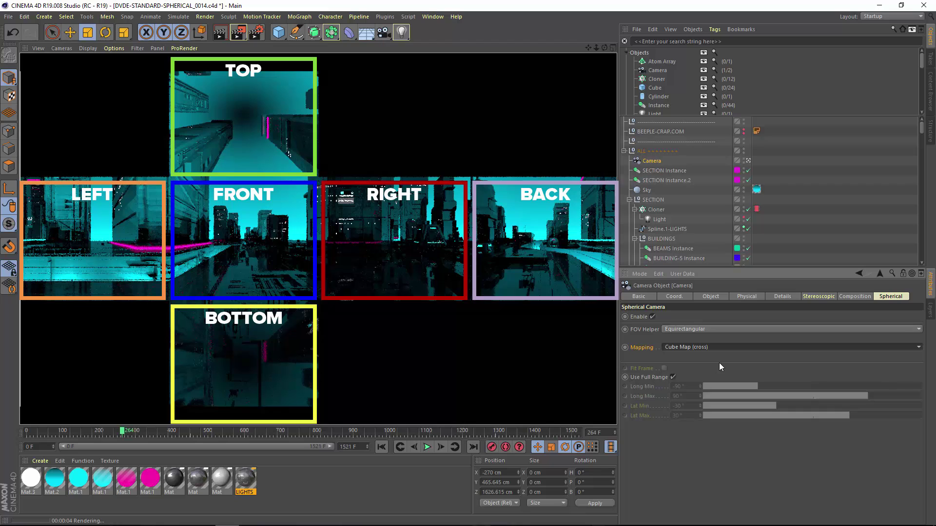
left_click(718, 346)
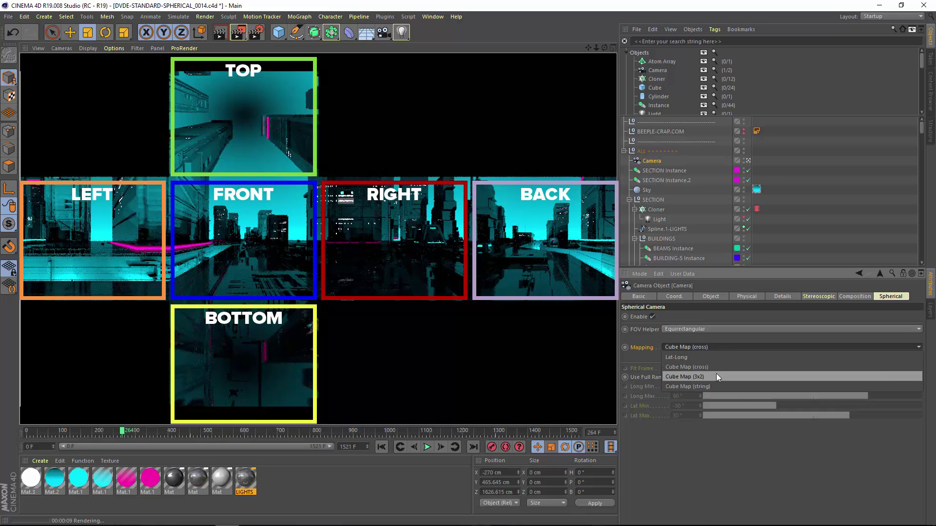
left_click(716, 377)
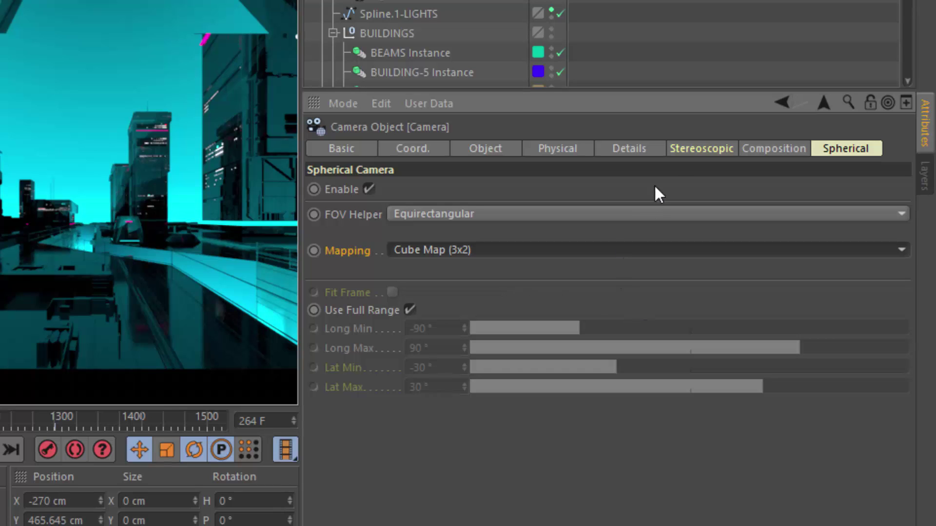
Set the camera's Stereo Mode to Parallel, keeping the Above-Under stereo layout.
left_click(693, 151)
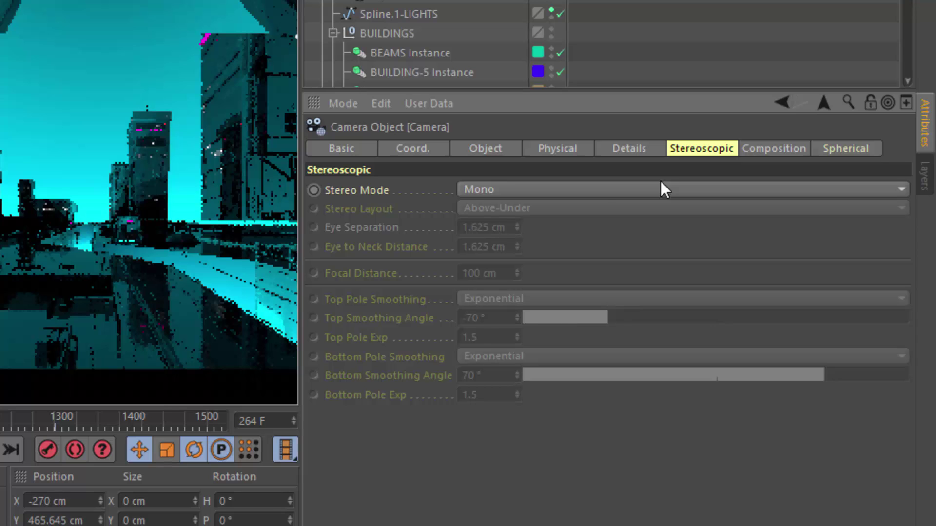
left_click(598, 190)
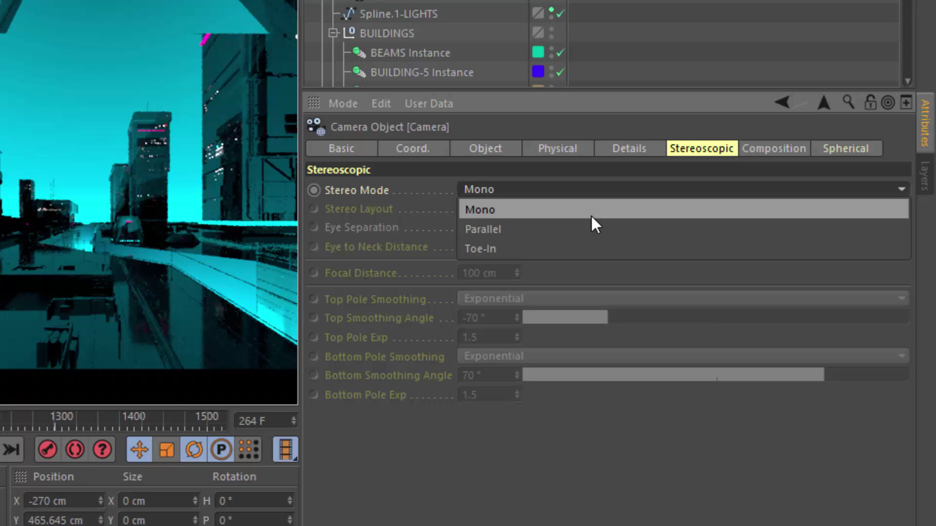
left_click(577, 229)
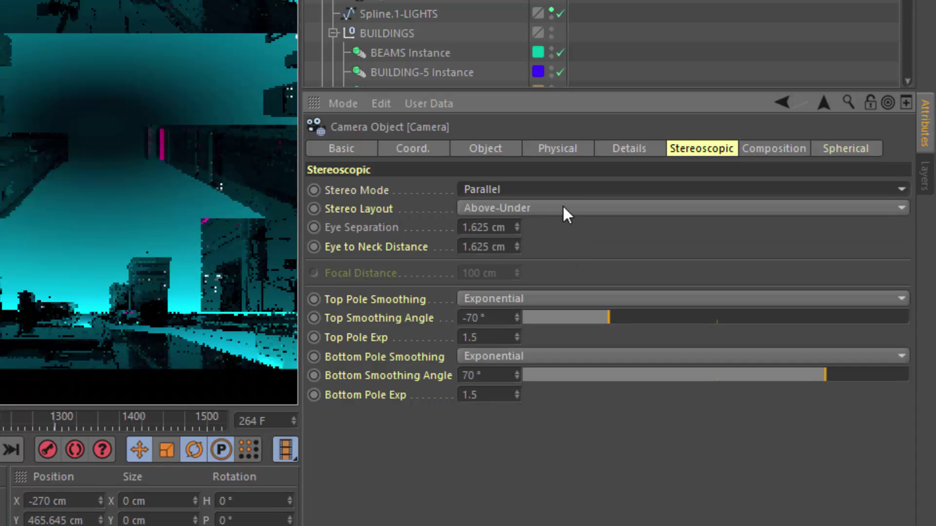
left_click(562, 213)
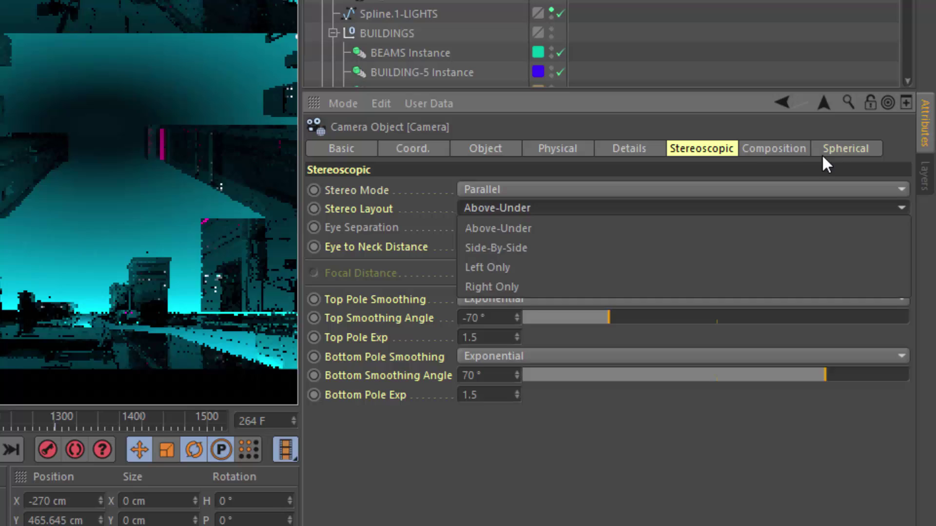
left_click(842, 151)
Switch mapping back to Lat-Long and keep Top Pole Smoothing at Exponential.
left_click(456, 249)
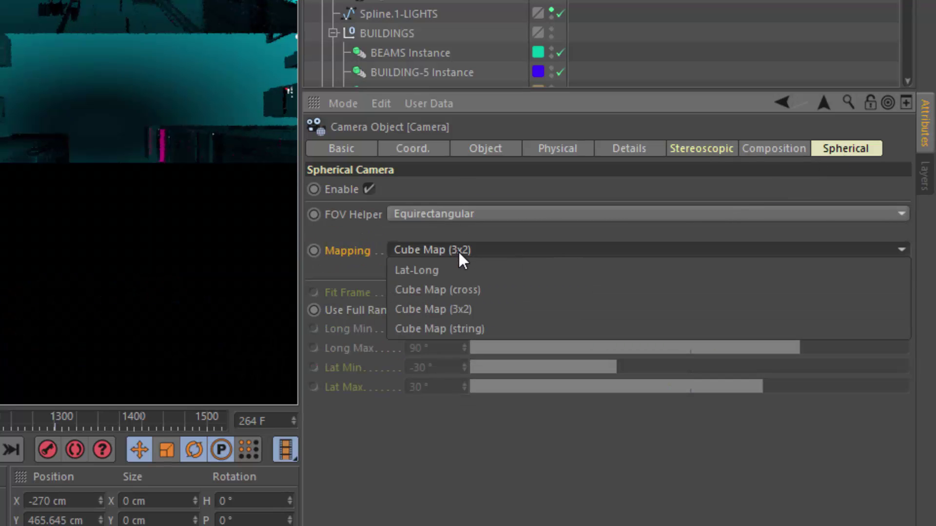
left_click(467, 273)
left_click(703, 155)
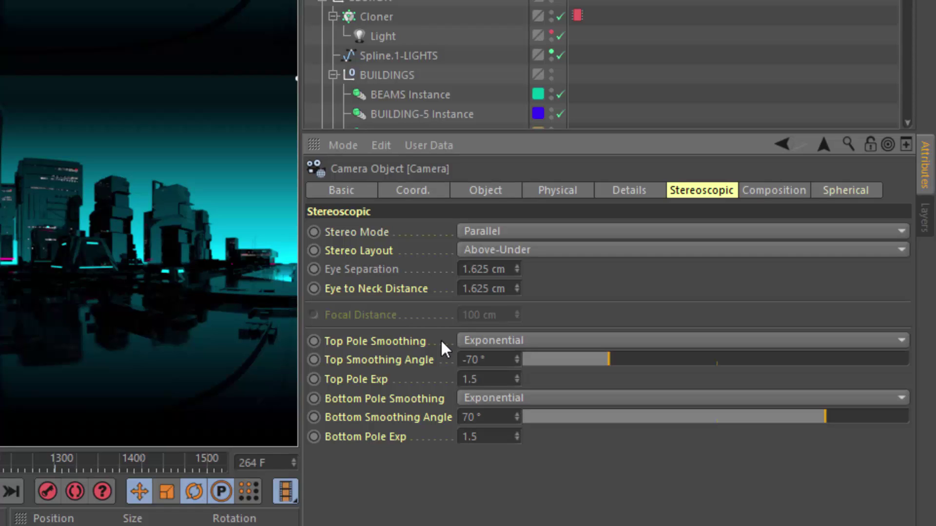
left_click(477, 342)
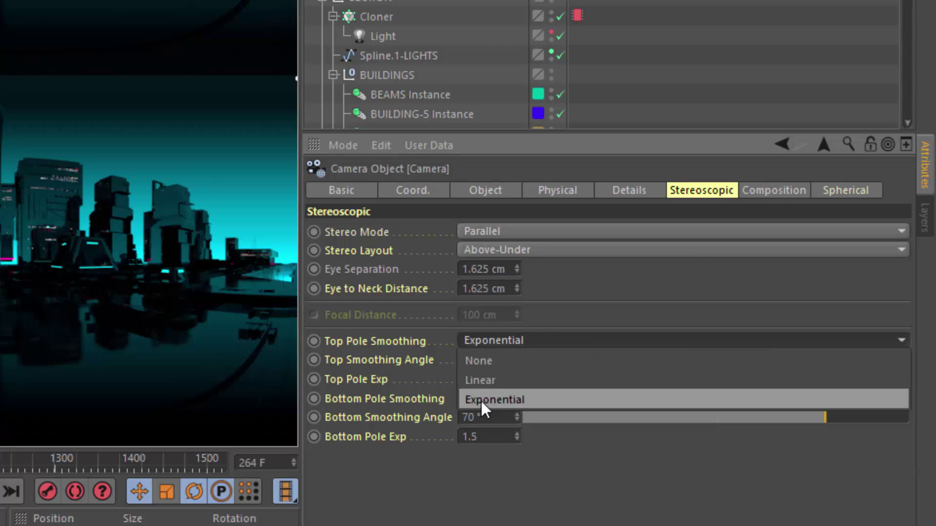
left_click(341, 383)
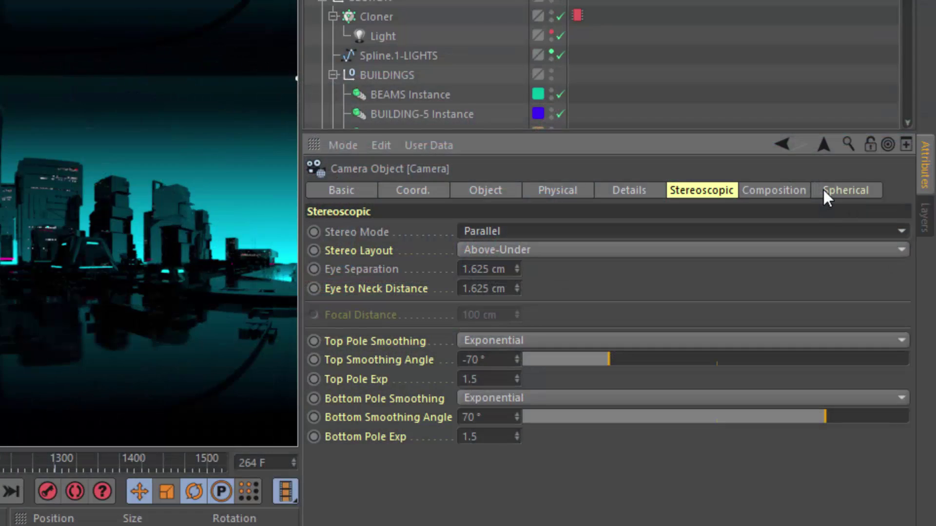
Set the spherical range to -151° to 143° longitude and -61° to 63° latitude.
left_click(823, 189, "shift")
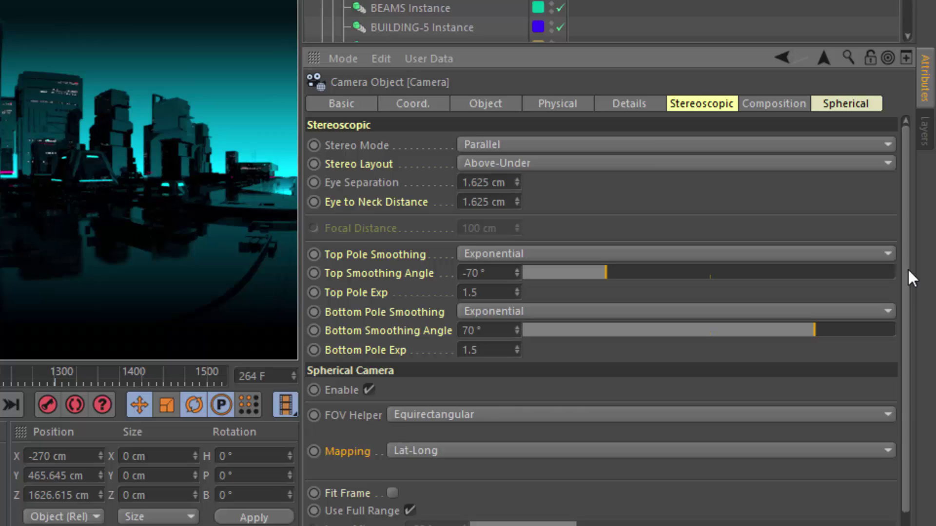
scroll(908, 273, "down", 2)
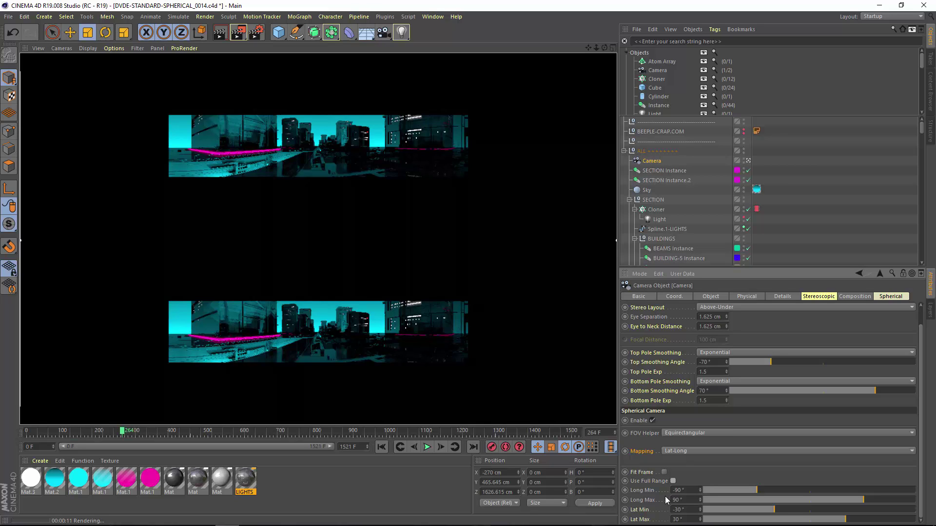
left_click_drag(743, 490, 720, 490)
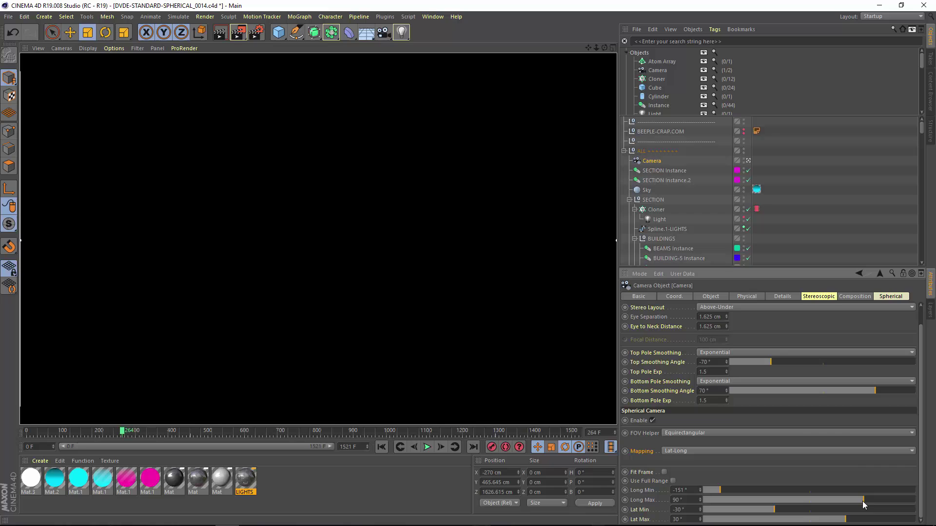
left_click_drag(864, 500, 894, 500)
left_click_drag(774, 510, 737, 510)
left_click_drag(846, 520, 872, 520)
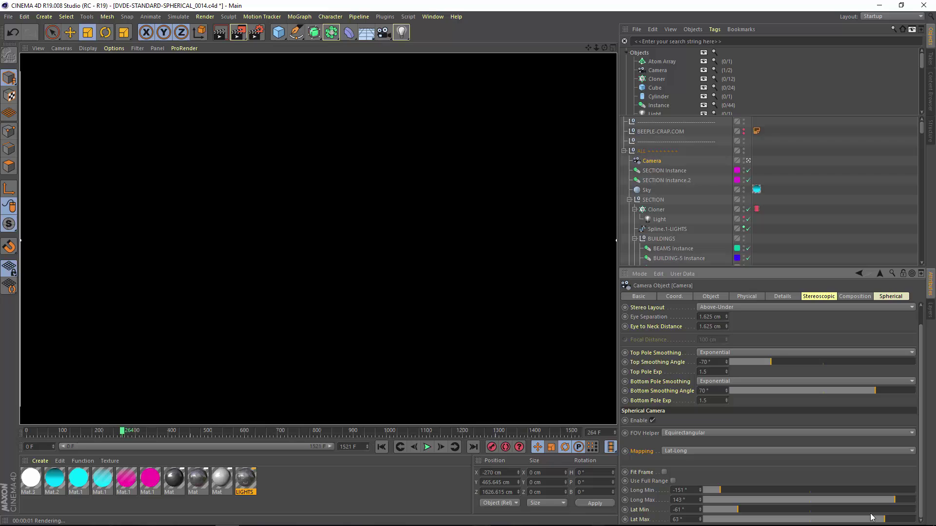
Change Long Min to -21° and enable Fit Frame for the render.
left_click_drag(807, 490, 798, 491)
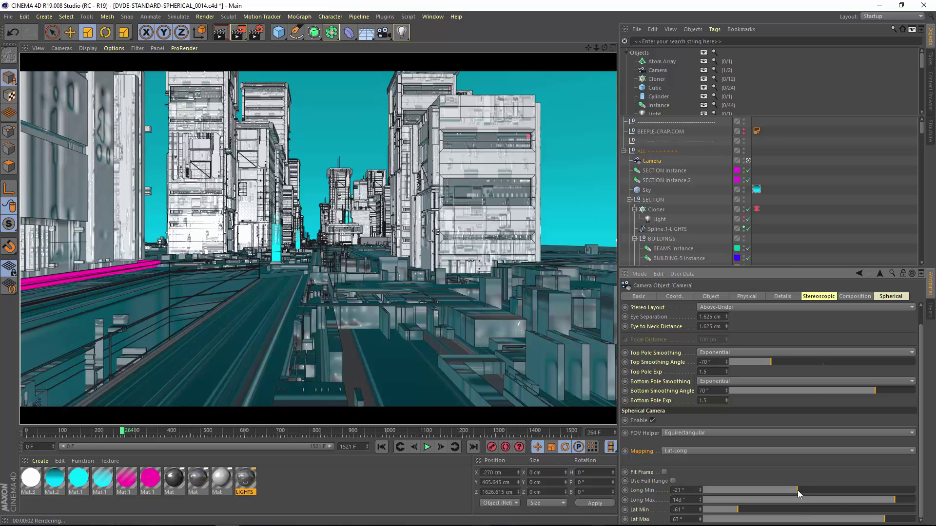
left_click(663, 472)
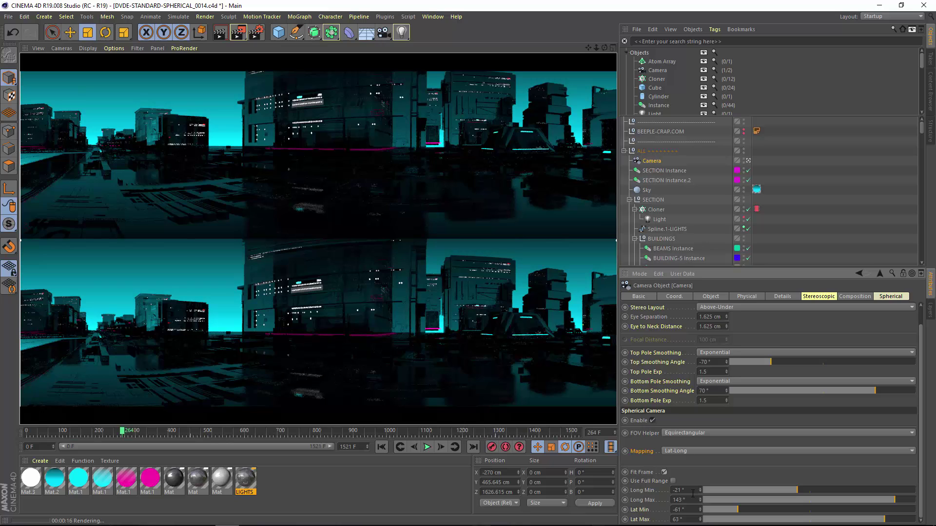
scroll(790, 338, "down", 5)
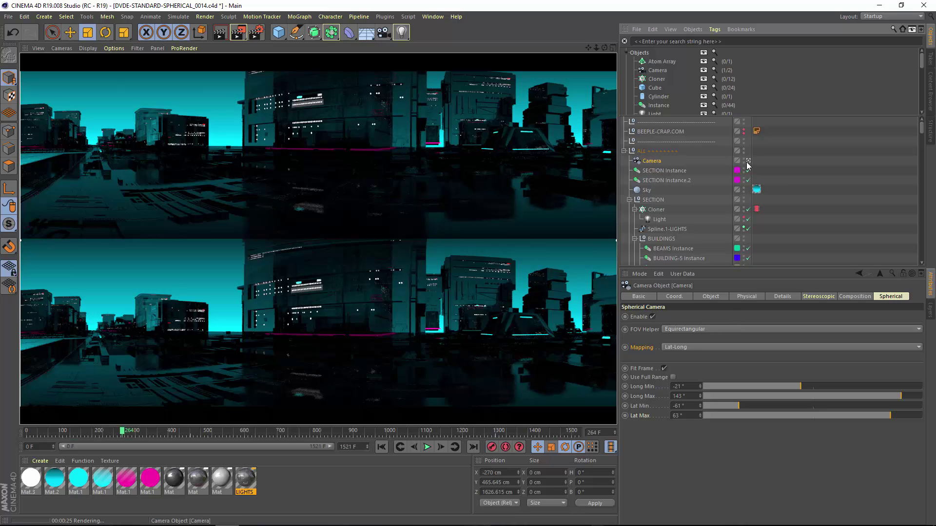
View from above the rooftops, then toggle the Camera's Spherical Camera Enable off and on.
left_click(436, 284)
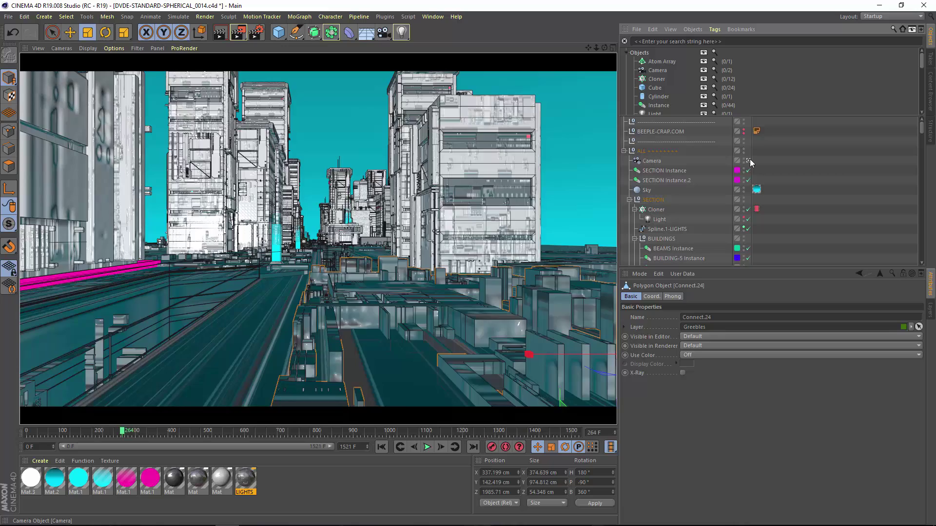
left_click_drag(390, 230, 425, 212, "alt")
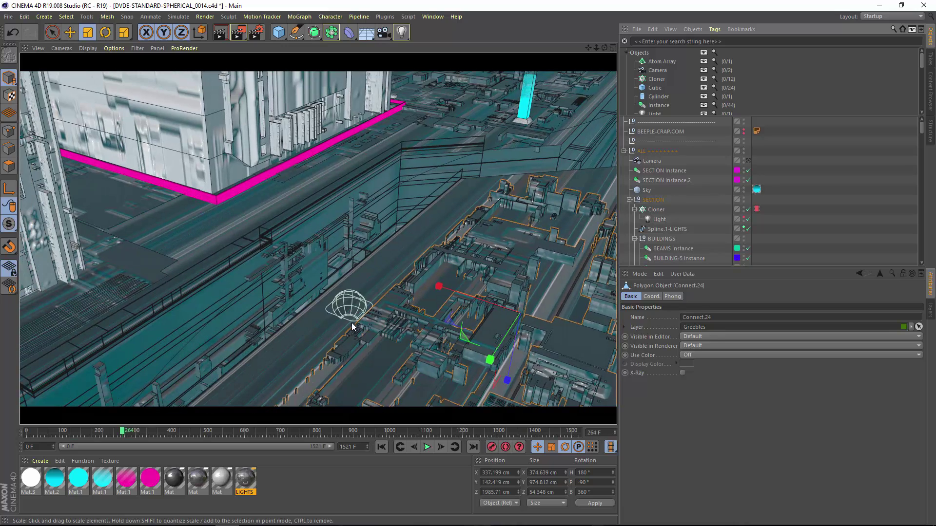
left_click(349, 316)
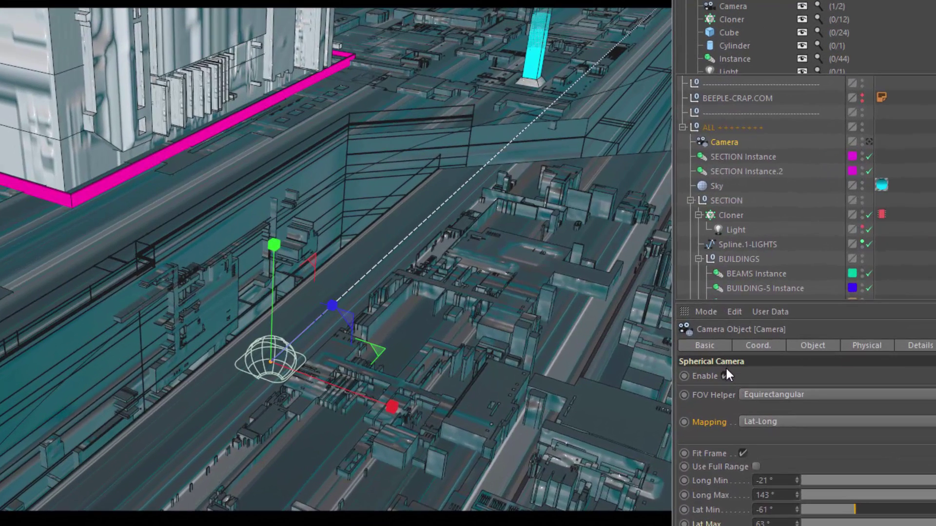
left_click(726, 374)
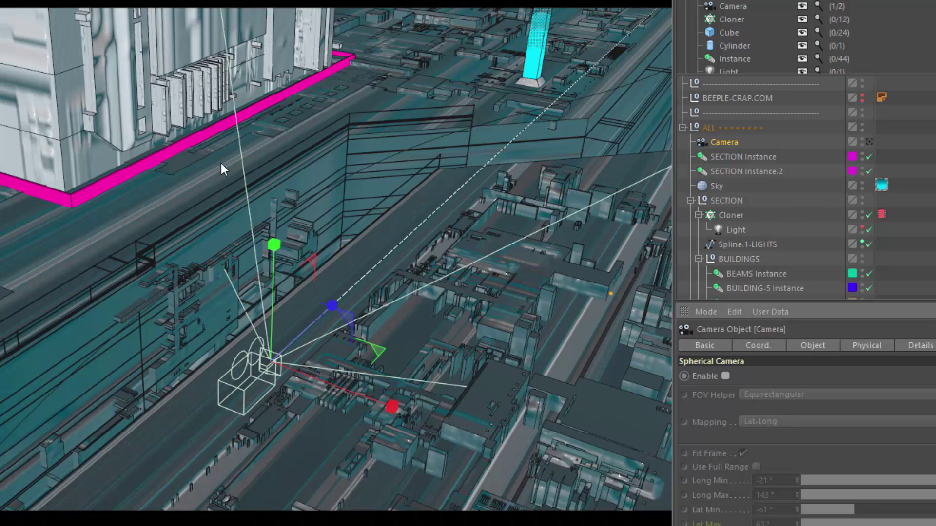
left_click(725, 376)
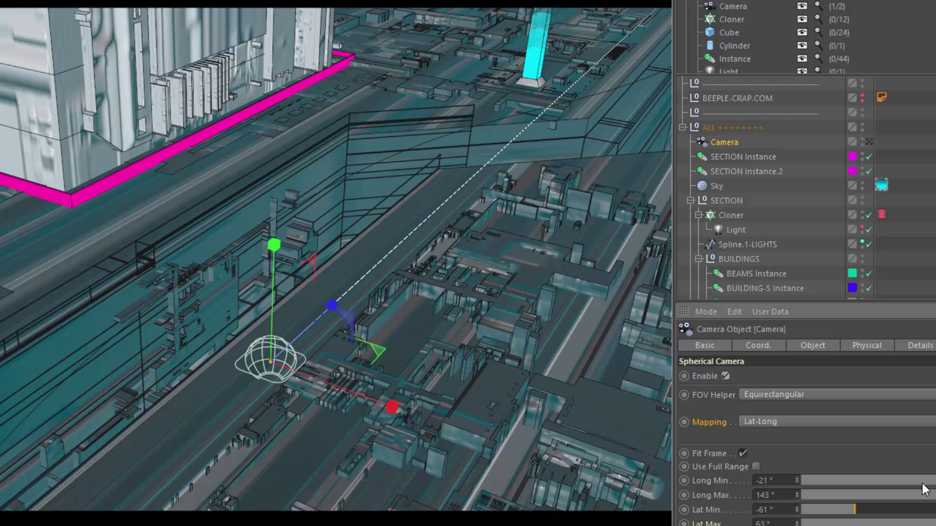
Narrow the range to Long Min -4°, Lat Min -5° and Lat Max about 44°.
mouse_move(929, 485)
left_mouse_down()
mouse_move(877, 484)
mouse_move(934, 481)
left_mouse_up()
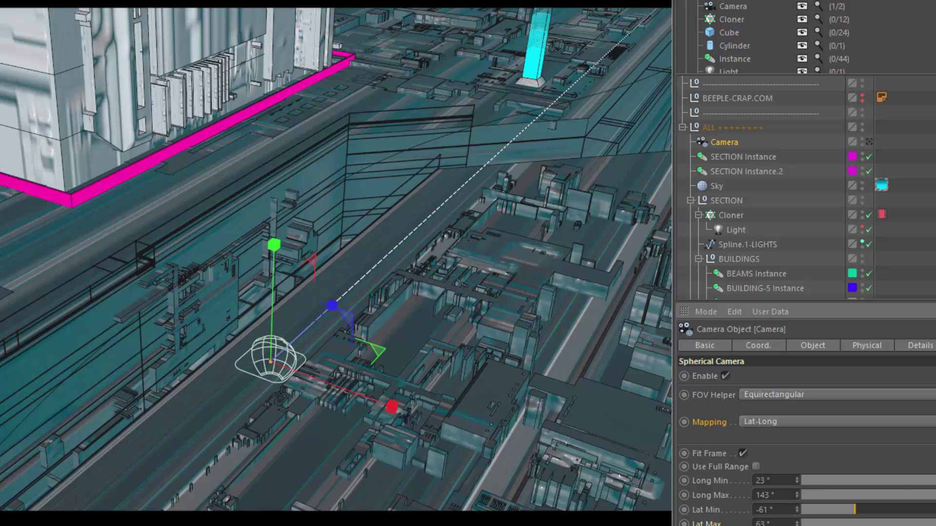
mouse_move(884, 509)
left_mouse_down()
mouse_move(928, 509)
mouse_move(867, 510)
mouse_move(926, 510)
left_mouse_up()
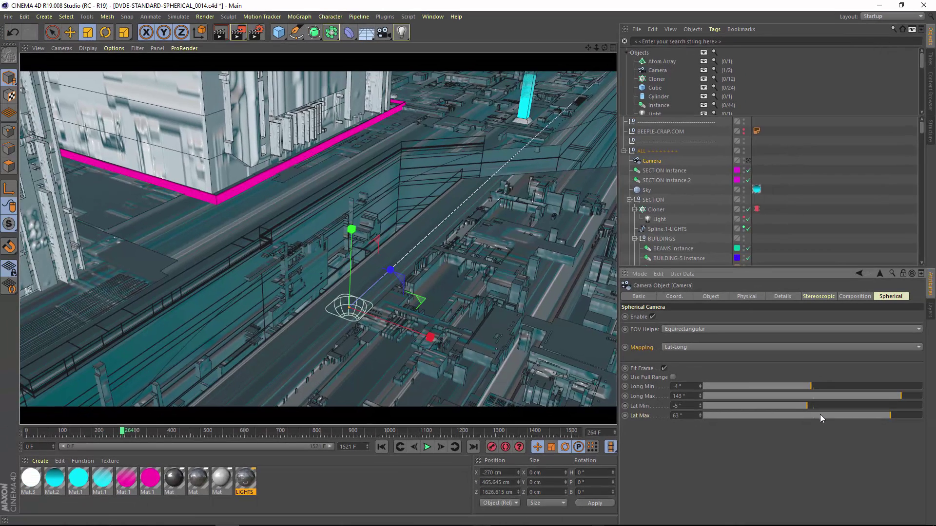
left_click_drag(820, 415, 867, 417)
Use a Dome FOV helper at 39° latitude and look through the Camera.
left_click(701, 331)
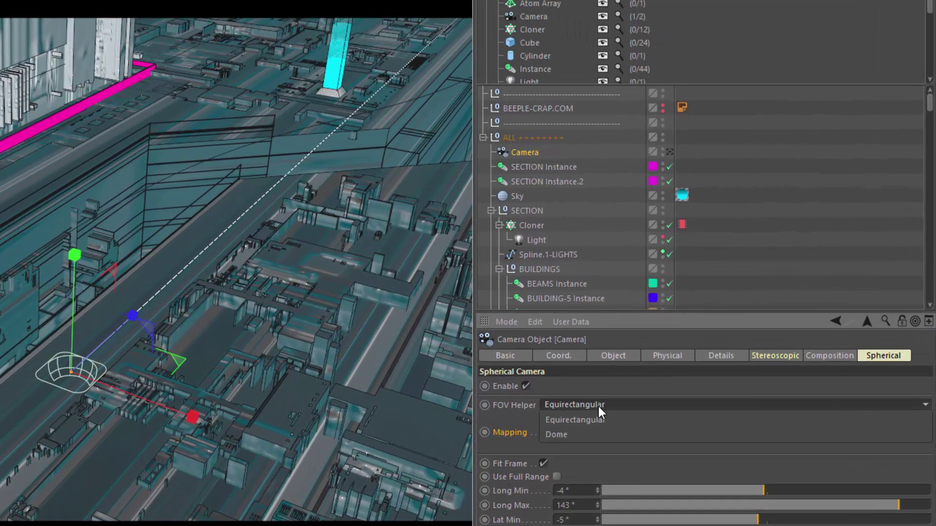
left_click(596, 431)
mouse_move(800, 478)
left_mouse_down()
mouse_move(871, 477)
mouse_move(645, 478)
mouse_move(928, 481)
mouse_move(730, 482)
mouse_move(917, 487)
mouse_move(801, 496)
mouse_move(731, 483)
mouse_move(855, 405)
mouse_move(827, 391)
mouse_move(856, 393)
left_mouse_up()
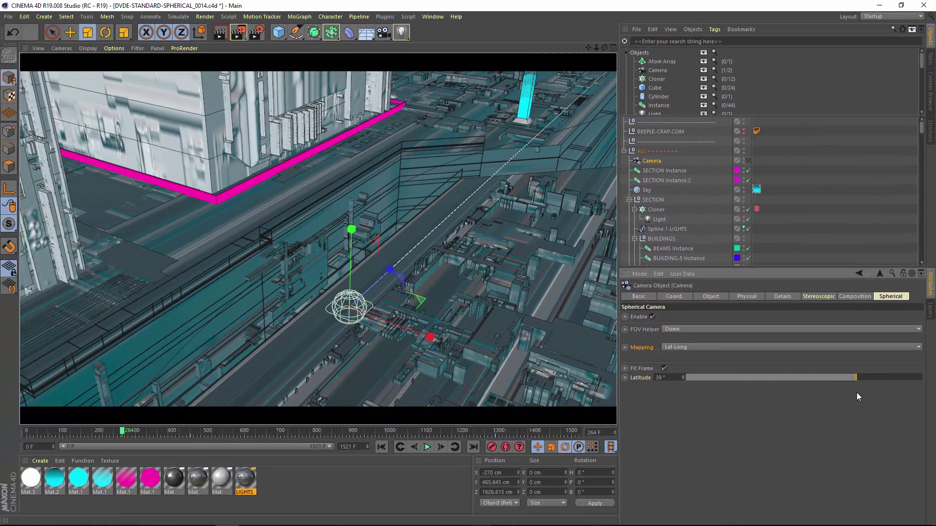
left_click(748, 161)
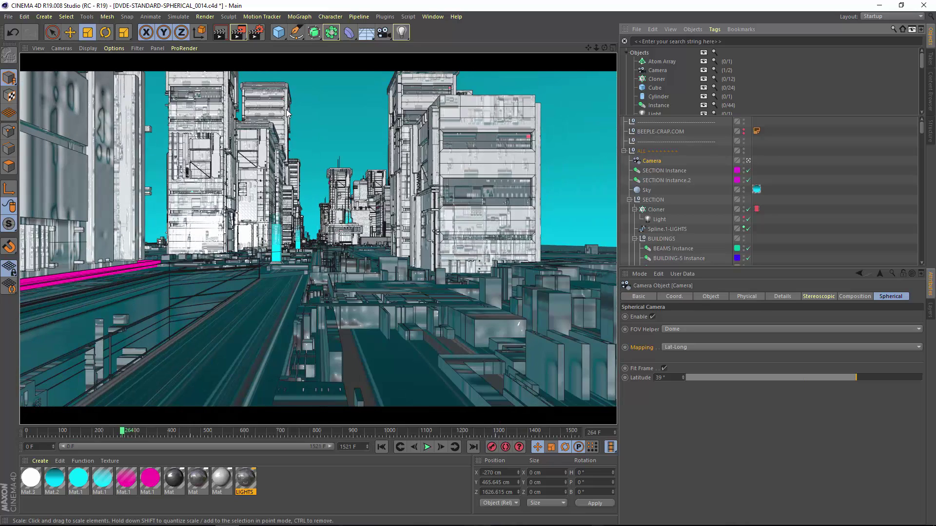
Render the view with Ctrl+R and switch the renderer from Physical to Standard.
key("ctrl+r")
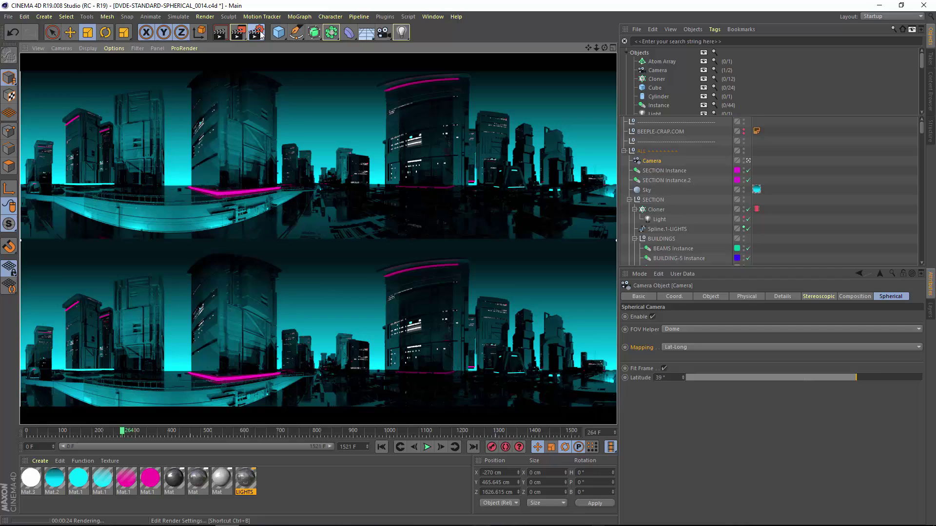
left_click(256, 32)
left_click(134, 37)
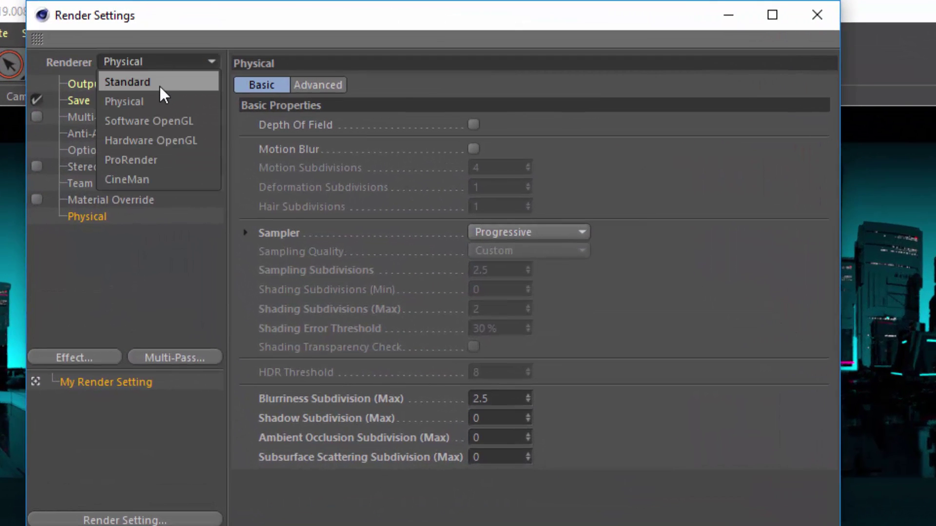
left_click(163, 84)
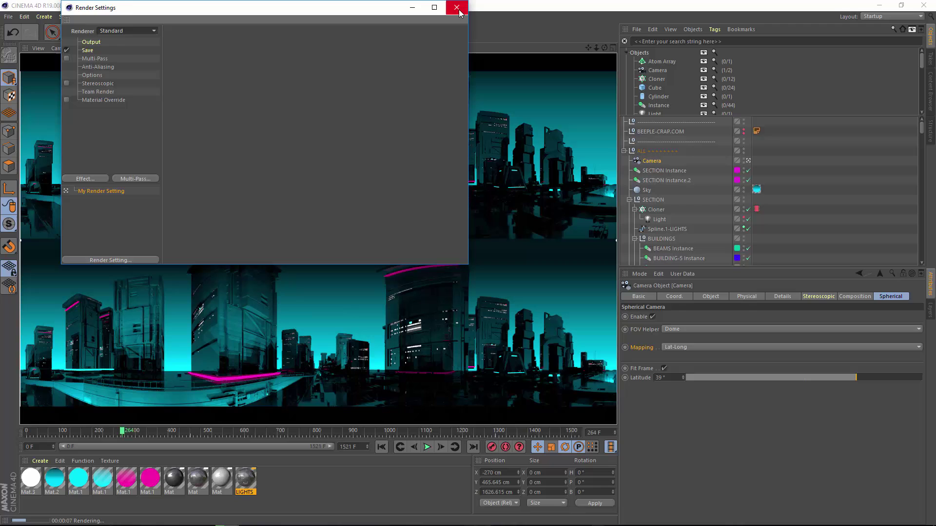
left_click(457, 8)
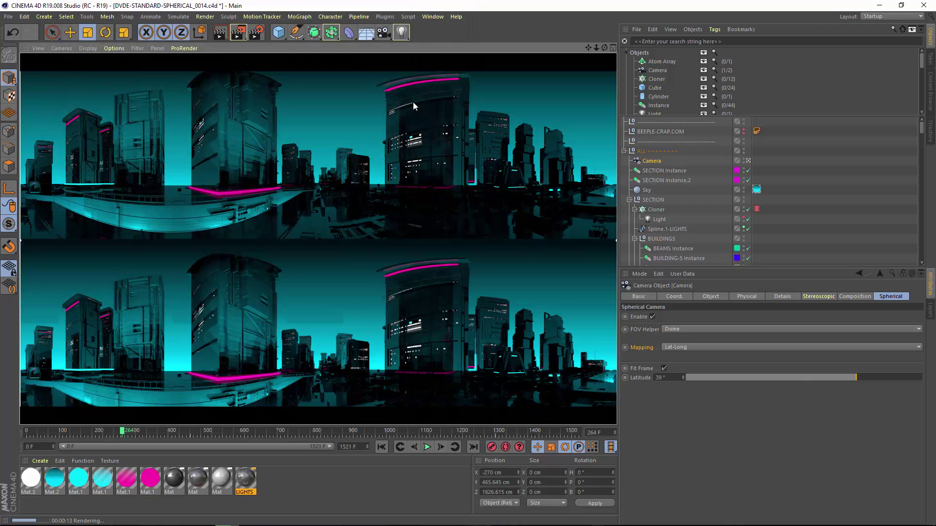